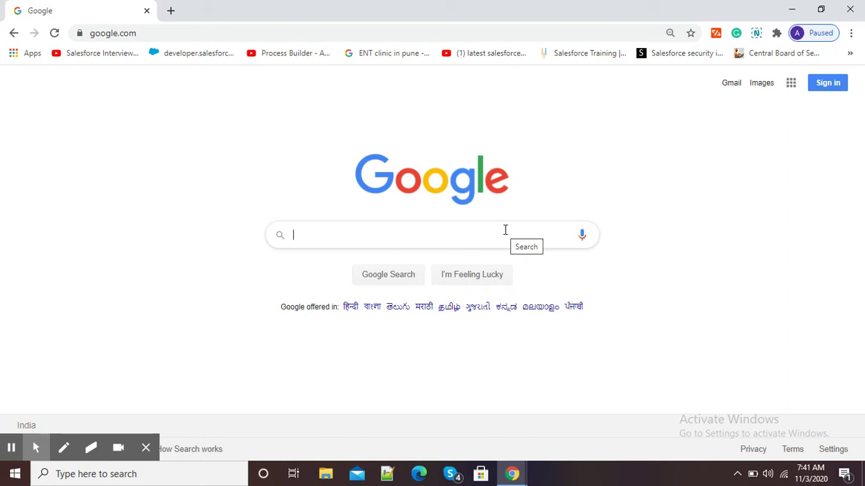
Search Google for "Image change color online".
{"action": "type", "text": "Image chang"}
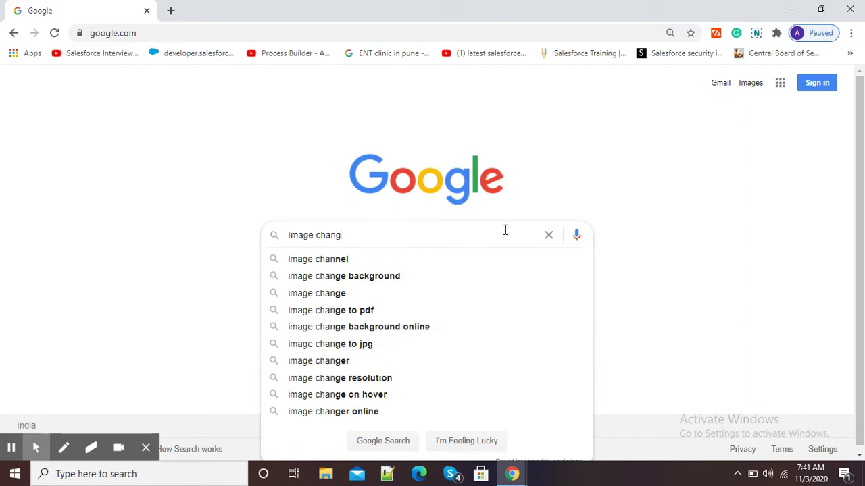
{"action": "type", "text": "e clo"}
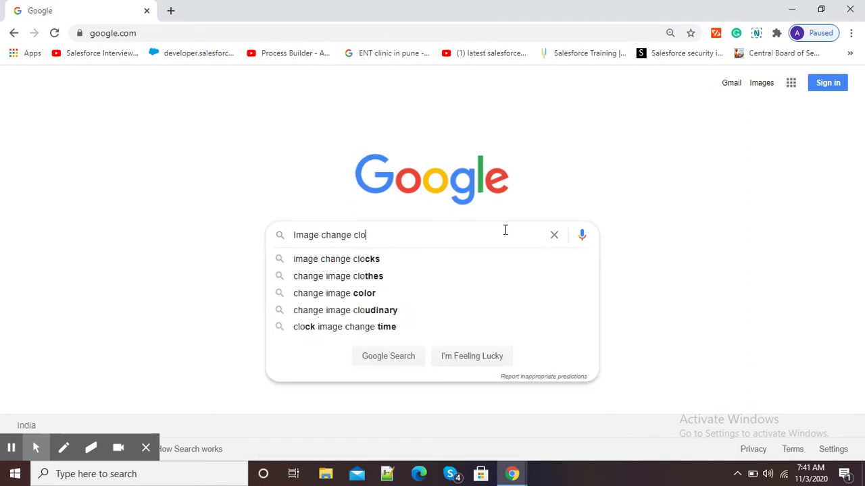
{"action": "key", "text": "BackSpace"}
{"action": "key", "text": "BackSpace"}
{"action": "type", "text": "olor onl"}
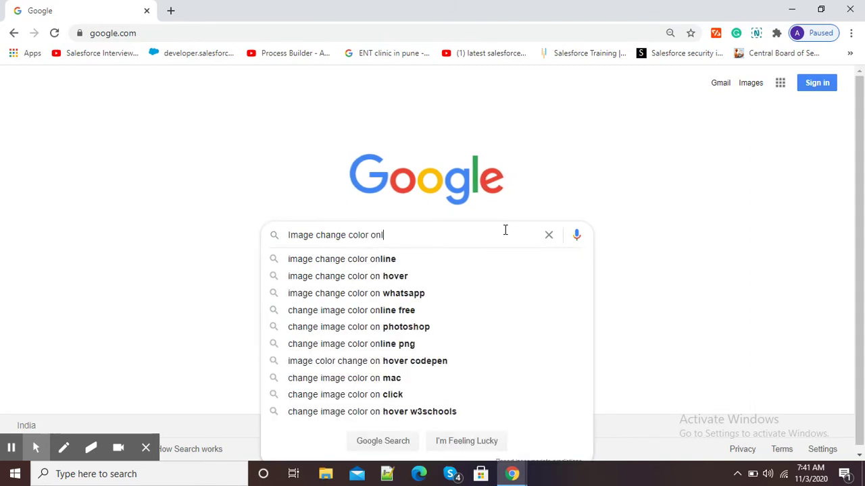
{"action": "type", "text": "ine"}
{"action": "key", "text": "Return"}
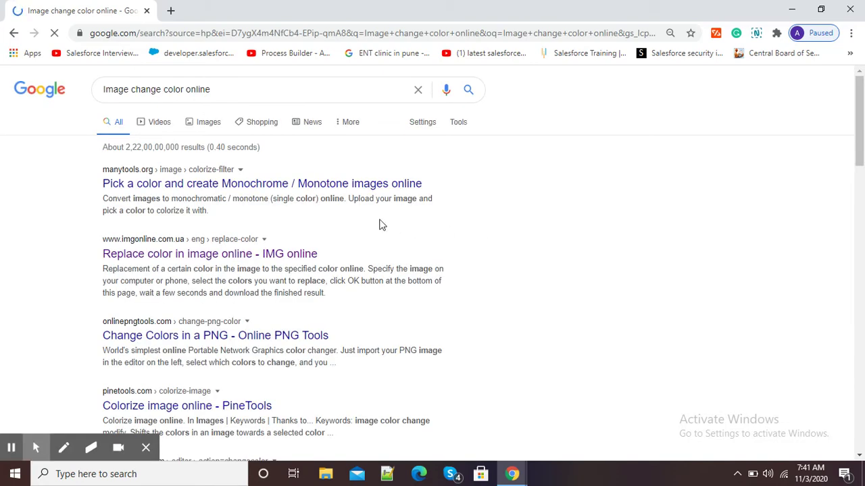
Open the search result "Replace color in image online - IMG online".
{"action": "left_click", "coordinate": [860, 134]}
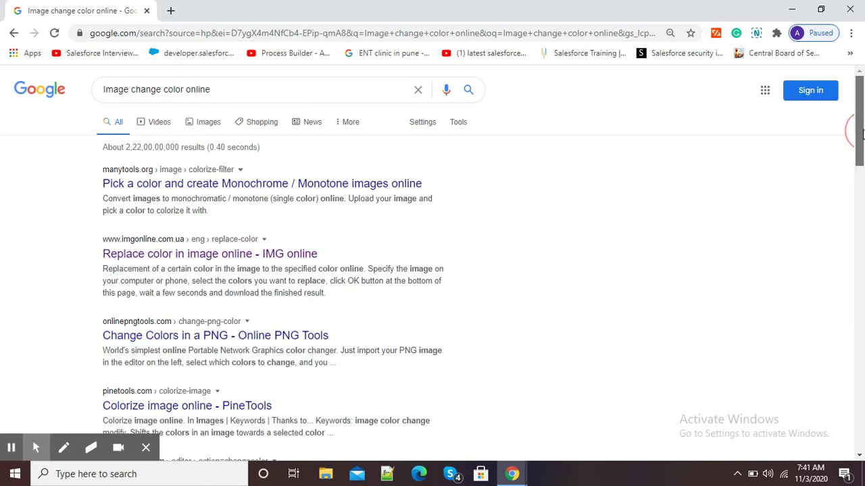
{"action": "left_click_drag", "start_coordinate": [862, 134], "coordinate": [862, 161]}
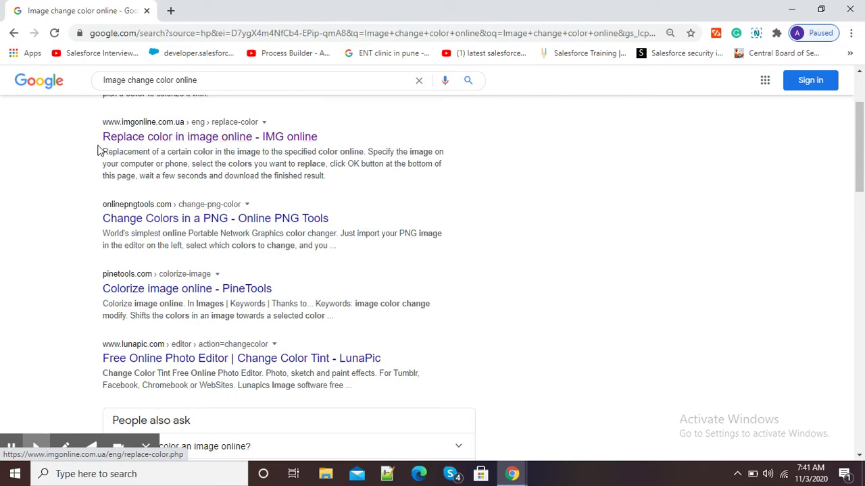
{"action": "left_click", "coordinate": [218, 142]}
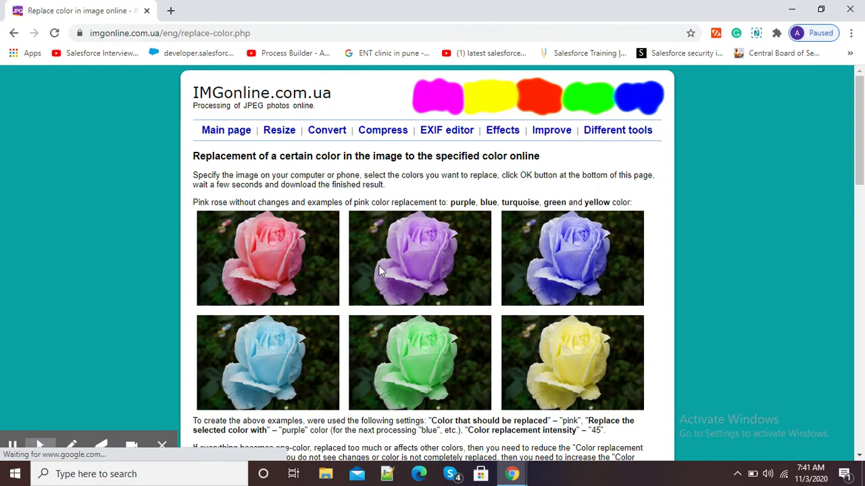
Choose 4x6_10__1_-removebg-preview from the KC College desktop folder as the image to process.
{"action": "left_click_drag", "start_coordinate": [859, 149], "coordinate": [863, 175]}
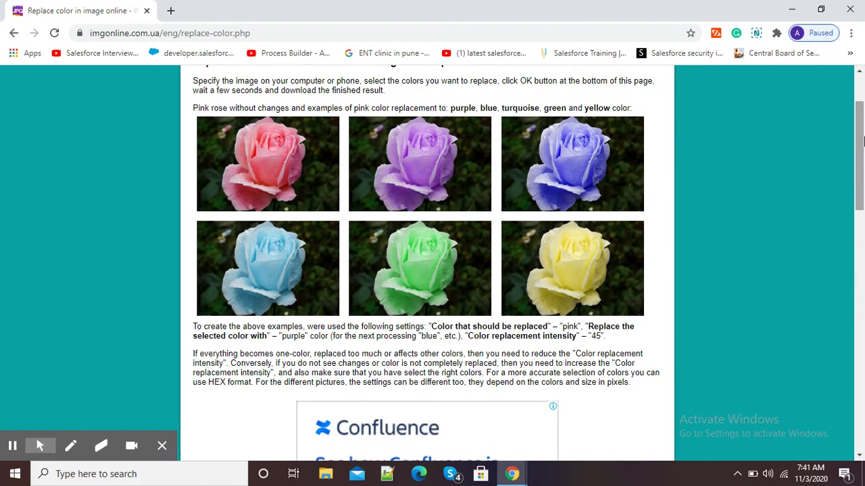
{"action": "left_click_drag", "start_coordinate": [862, 133], "coordinate": [862, 287]}
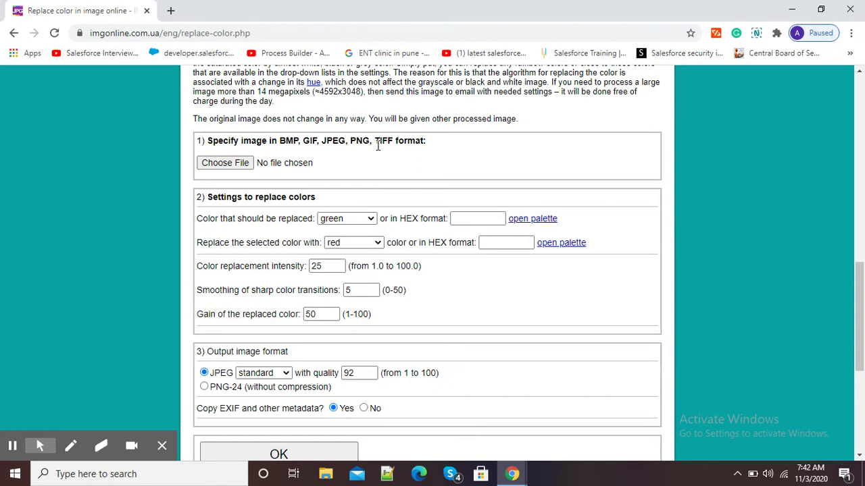
{"action": "left_click", "coordinate": [230, 164]}
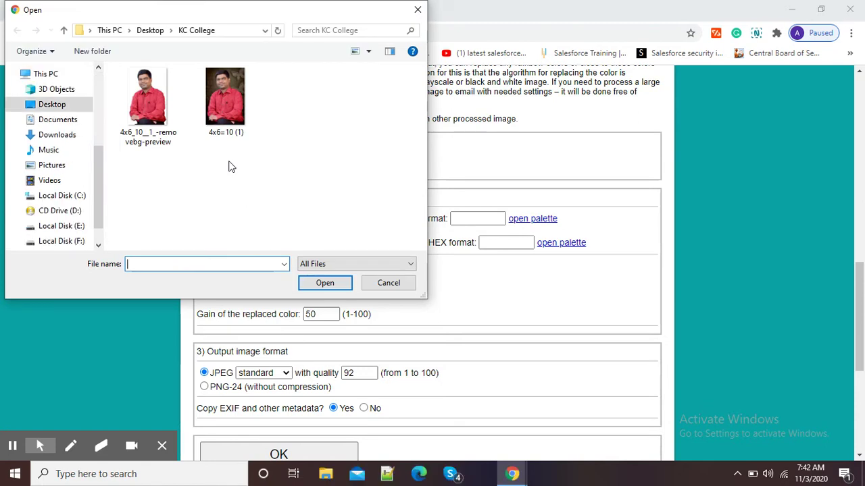
{"action": "left_click", "coordinate": [154, 93]}
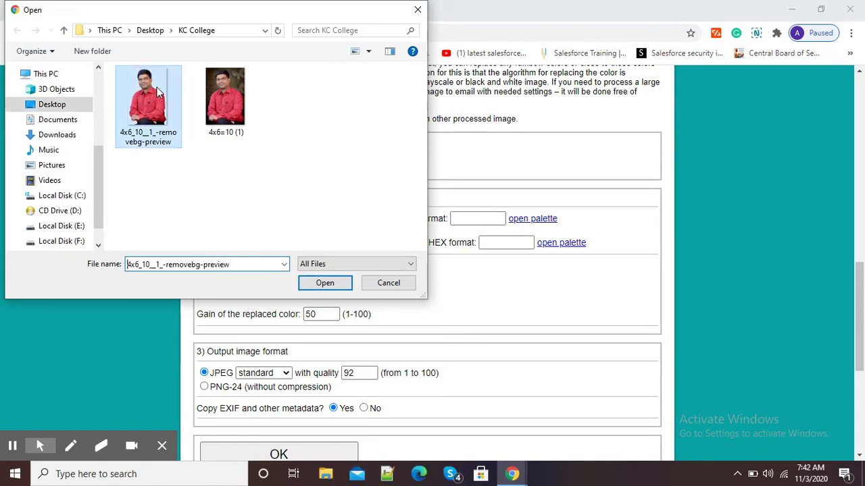
{"action": "left_click", "coordinate": [324, 283]}
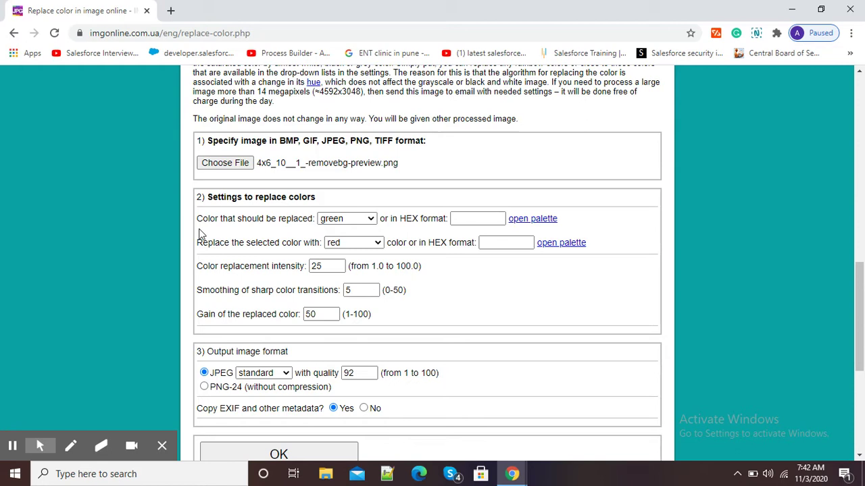
Set the color to be replaced to red and the replacement color to yellow, and process the image.
{"action": "left_click", "coordinate": [349, 219]}
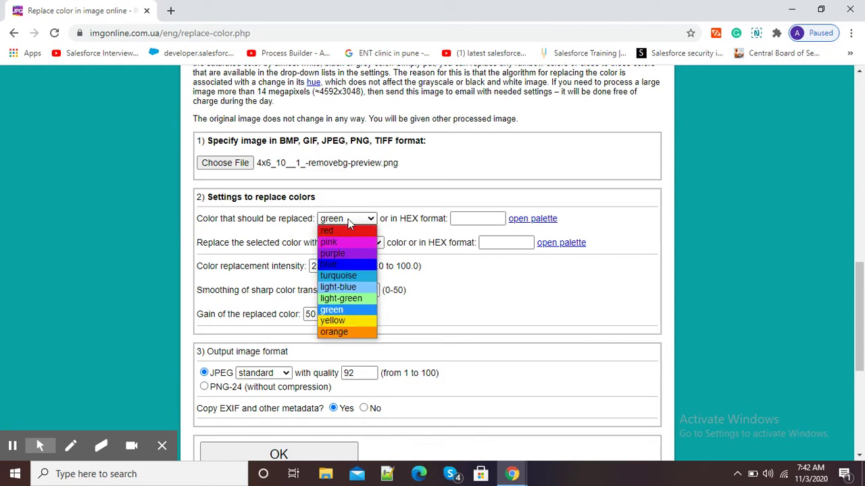
{"action": "left_click", "coordinate": [340, 231]}
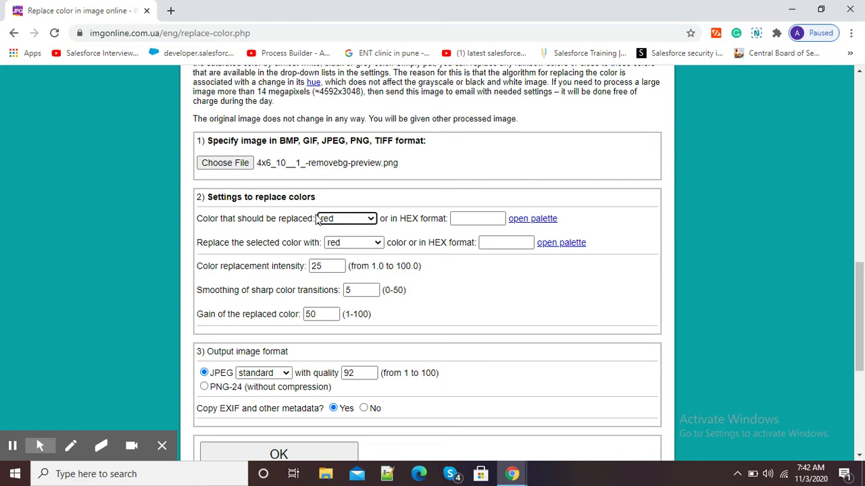
{"action": "left_click", "coordinate": [348, 244]}
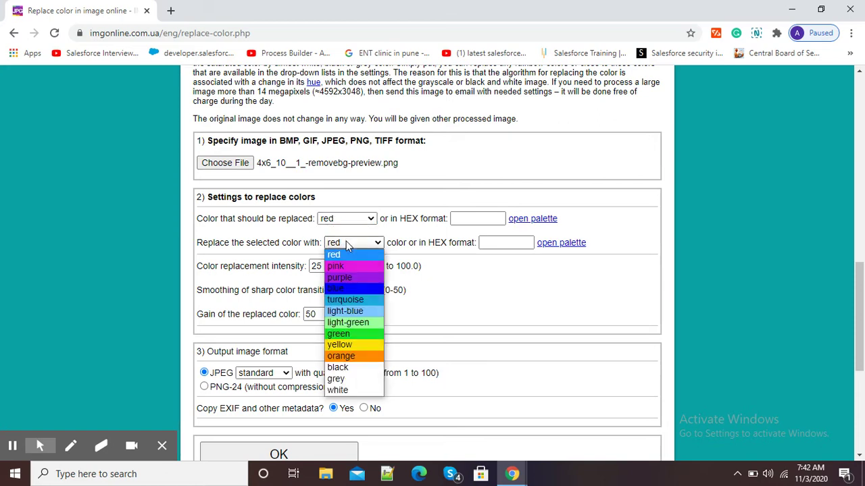
{"action": "left_click", "coordinate": [349, 345]}
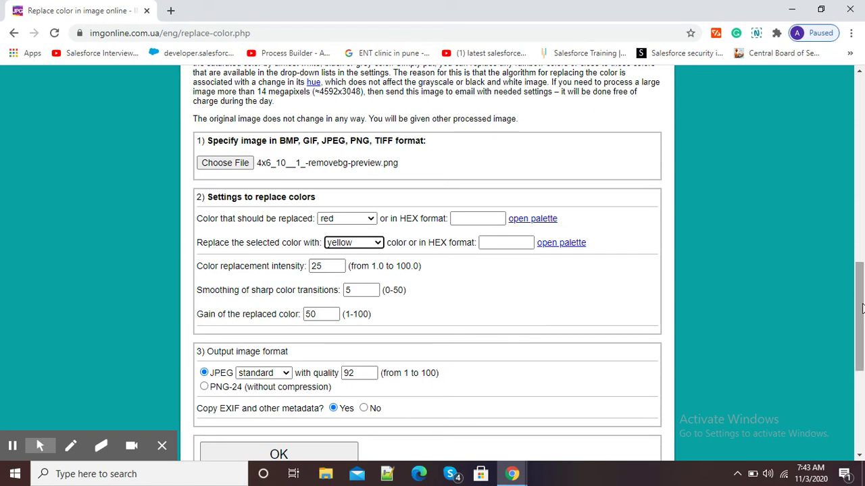
{"action": "left_click_drag", "start_coordinate": [862, 308], "coordinate": [862, 329]}
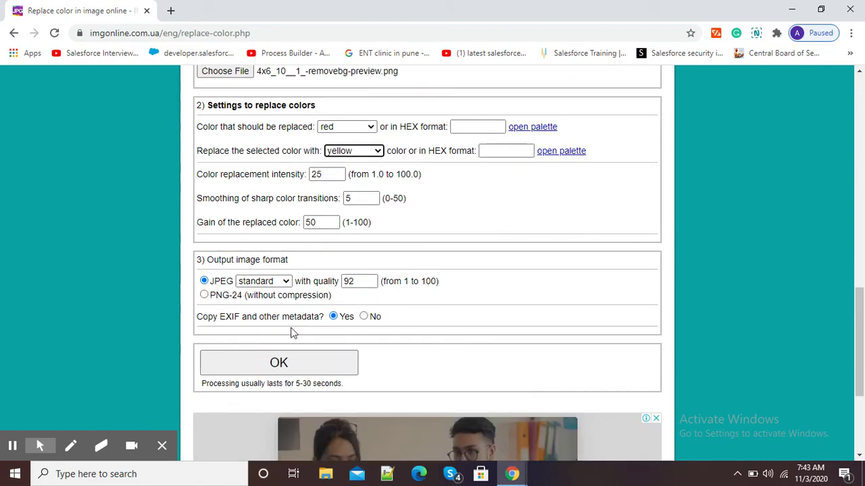
{"action": "left_click", "coordinate": [272, 365]}
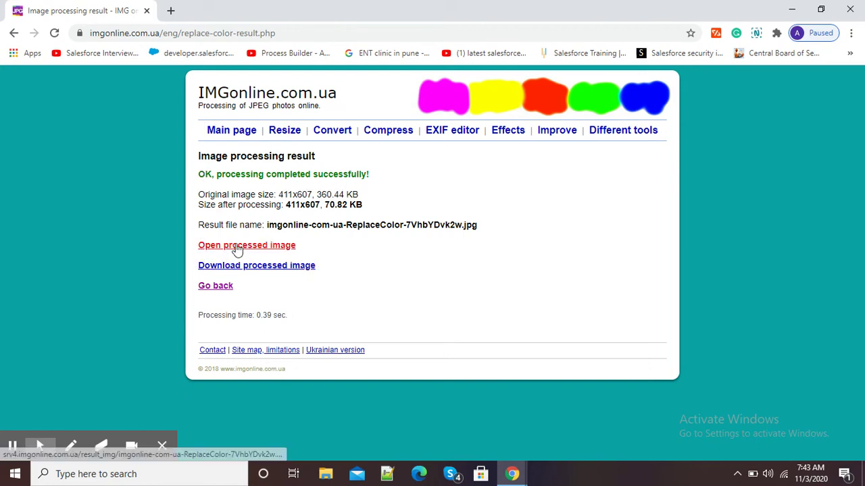
Download the processed image and show the downloaded file in its folder.
{"action": "left_click", "coordinate": [247, 269]}
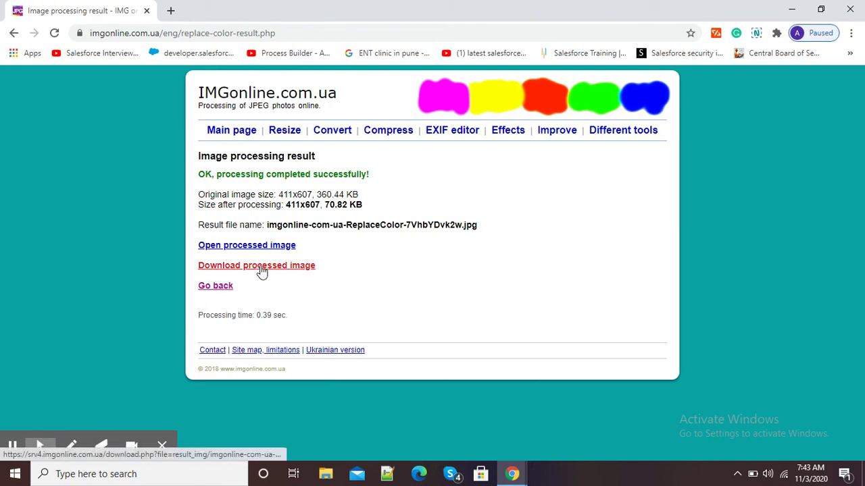
{"action": "left_click", "coordinate": [261, 269]}
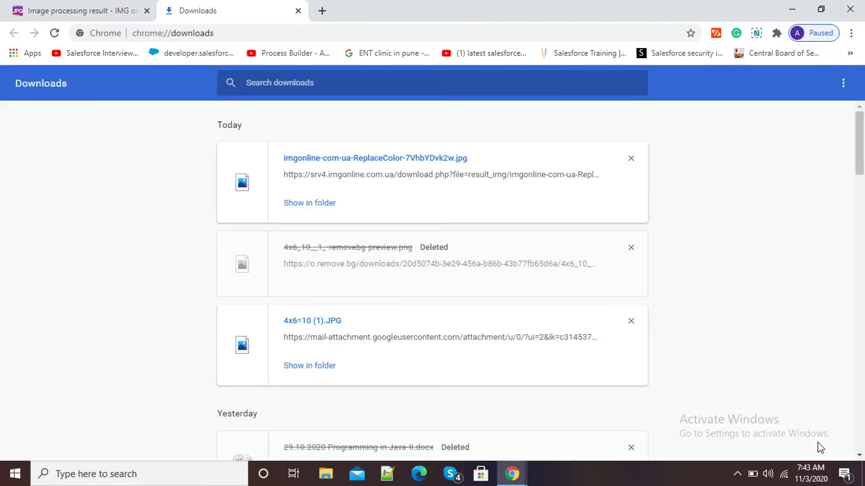
{"action": "left_click", "coordinate": [326, 203]}
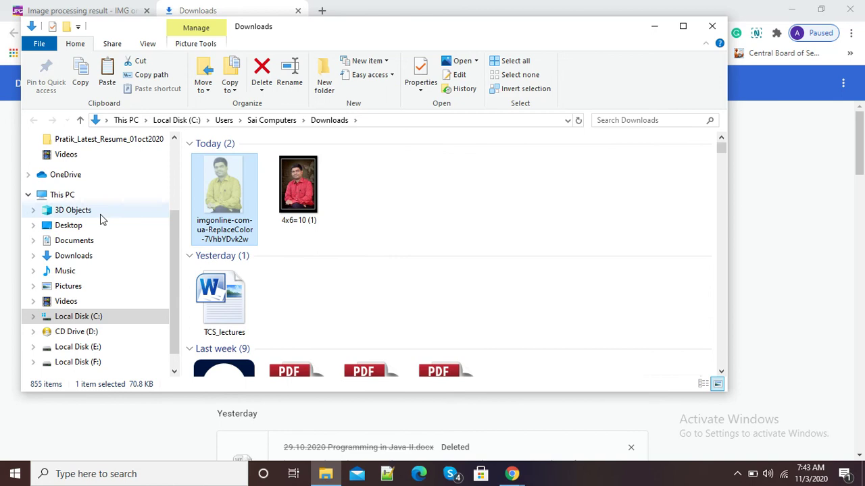
Move the downloaded recolored image into the KC College folder on the Desktop.
{"action": "left_click", "coordinate": [70, 229]}
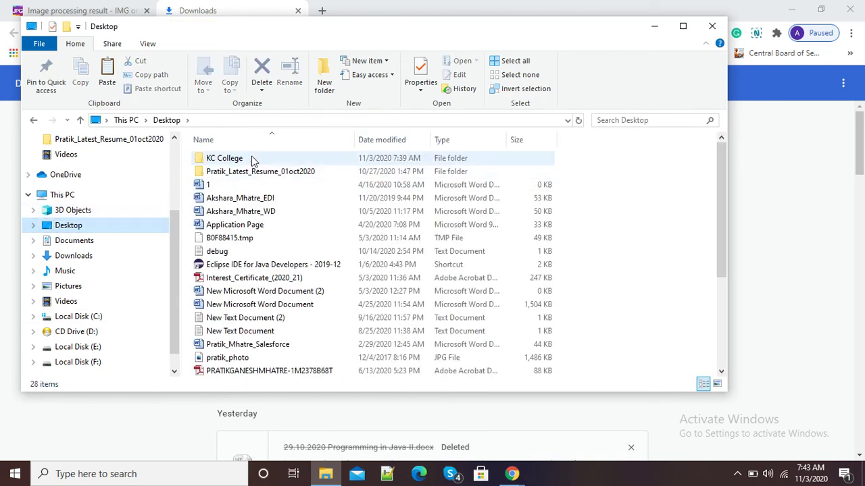
{"action": "left_click", "coordinate": [251, 160]}
{"action": "double_click", "coordinate": [251, 160]}
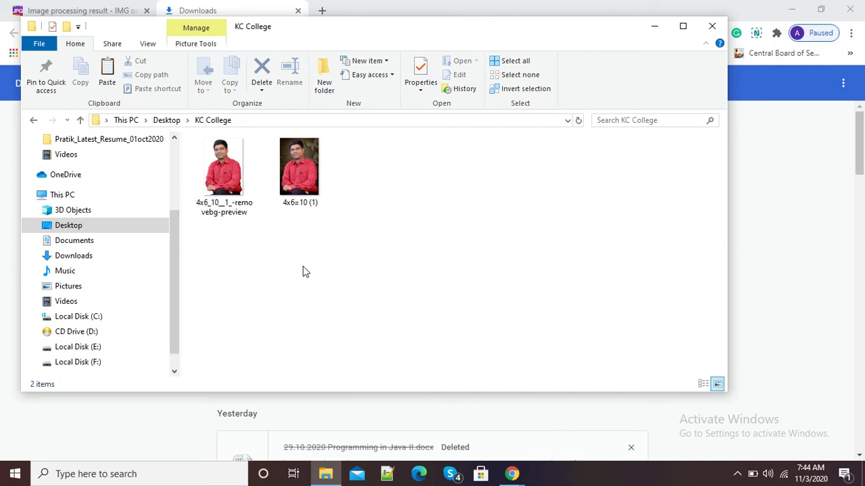
{"action": "left_click", "coordinate": [231, 177]}
{"action": "left_click", "coordinate": [381, 169]}
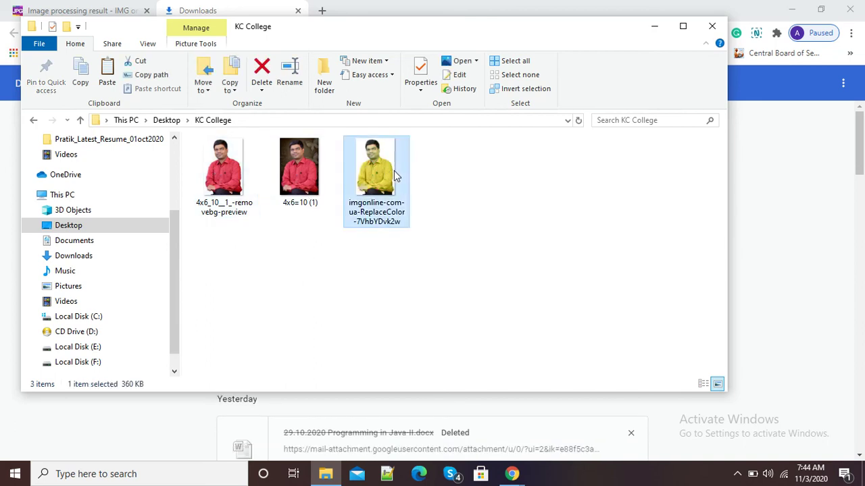
Open the background-removed photo in Photos and compare it with the original photo and the recolored version.
{"action": "left_click", "coordinate": [228, 173]}
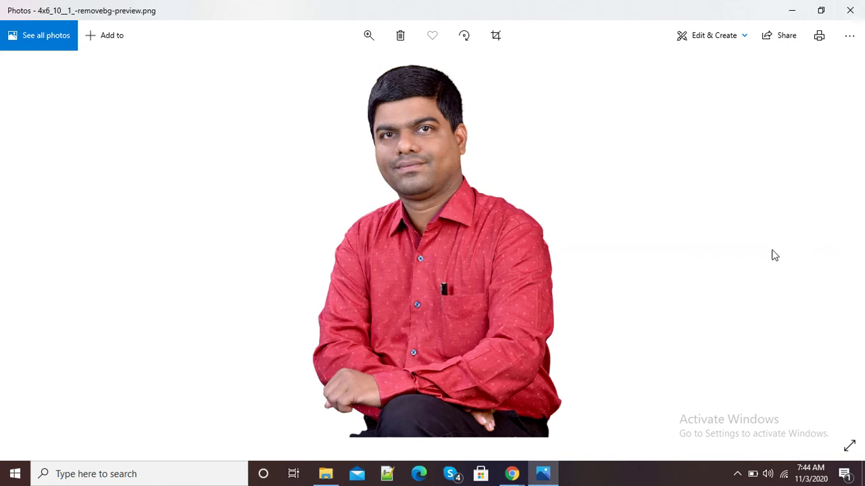
{"action": "left_click", "coordinate": [835, 246]}
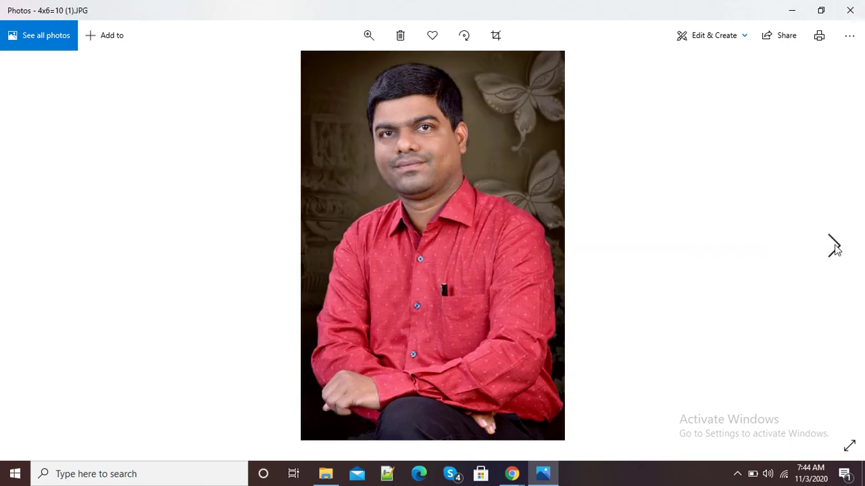
{"action": "left_click", "coordinate": [835, 247]}
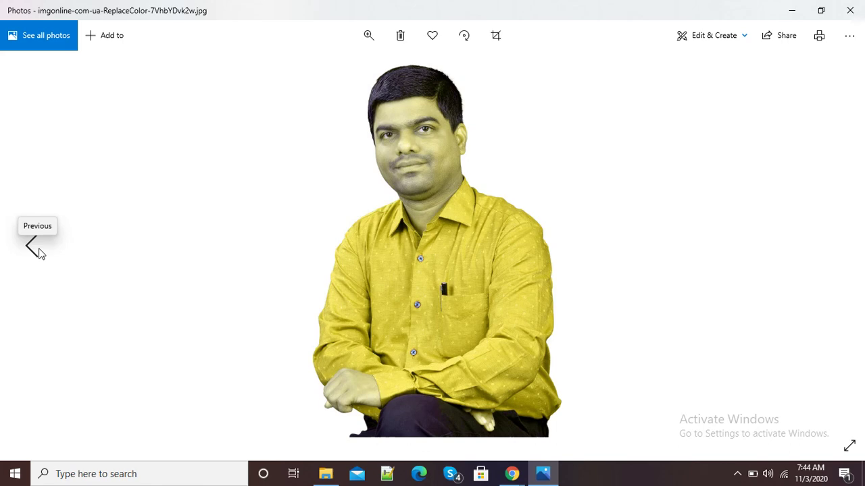
{"action": "left_click", "coordinate": [34, 247]}
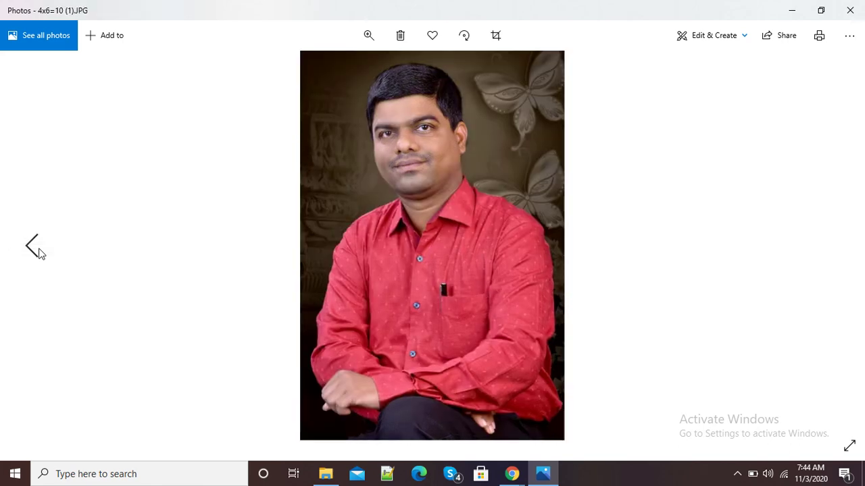
{"action": "left_click", "coordinate": [38, 251]}
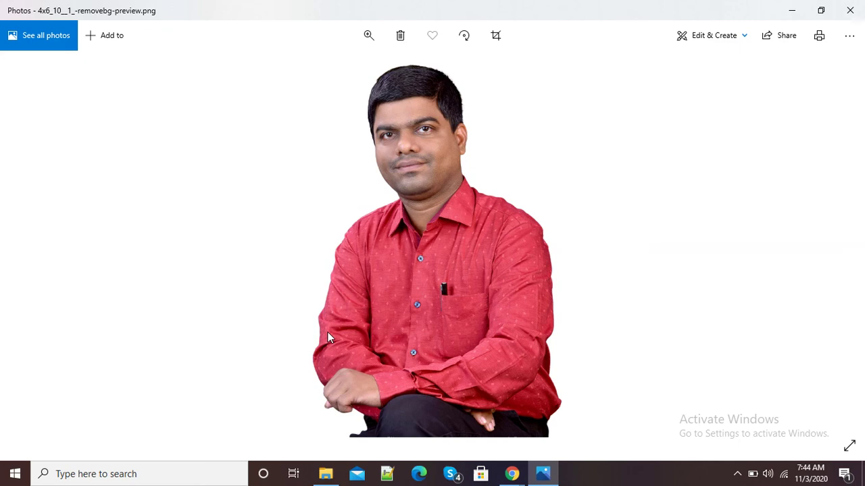
{"action": "left_click", "coordinate": [512, 476]}
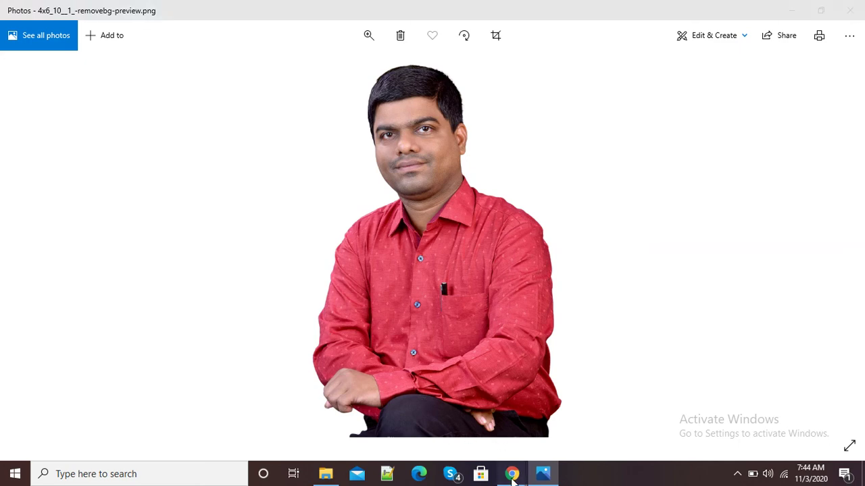
{"action": "left_click", "coordinate": [560, 450]}
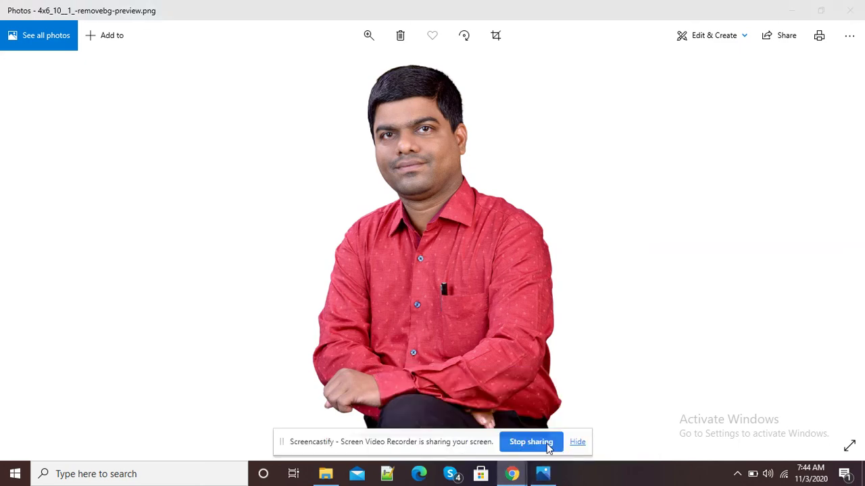